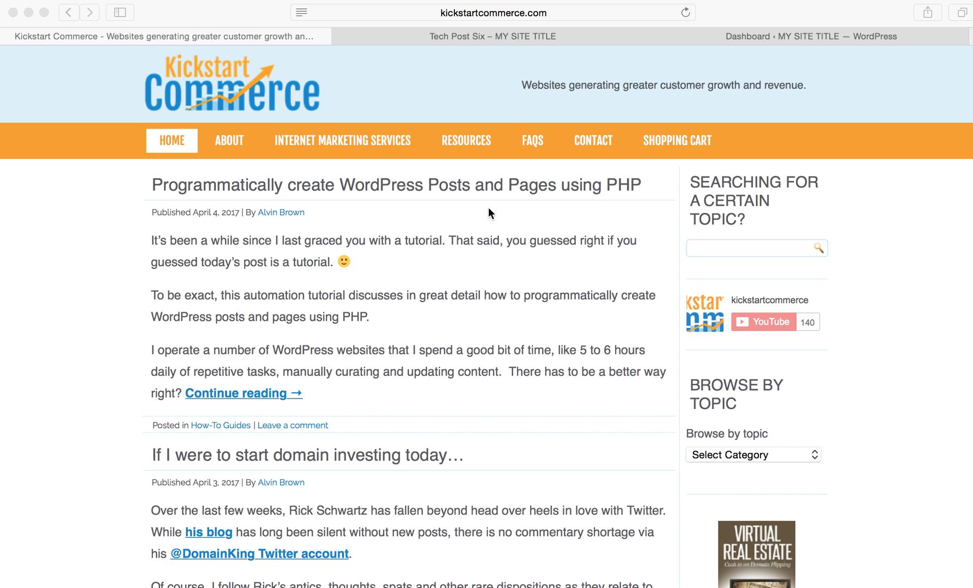
- Switch to the Tech Post Six tab and reveal its full URL with the CID and campaign parameters
{"action": "left_click", "coordinate": [492, 34]}
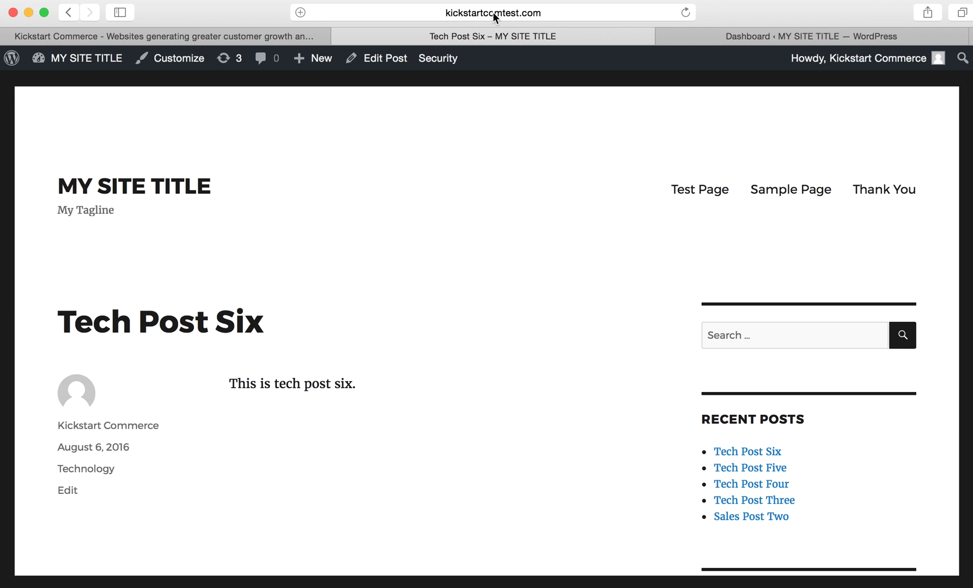
{"action": "left_click", "coordinate": [493, 14]}
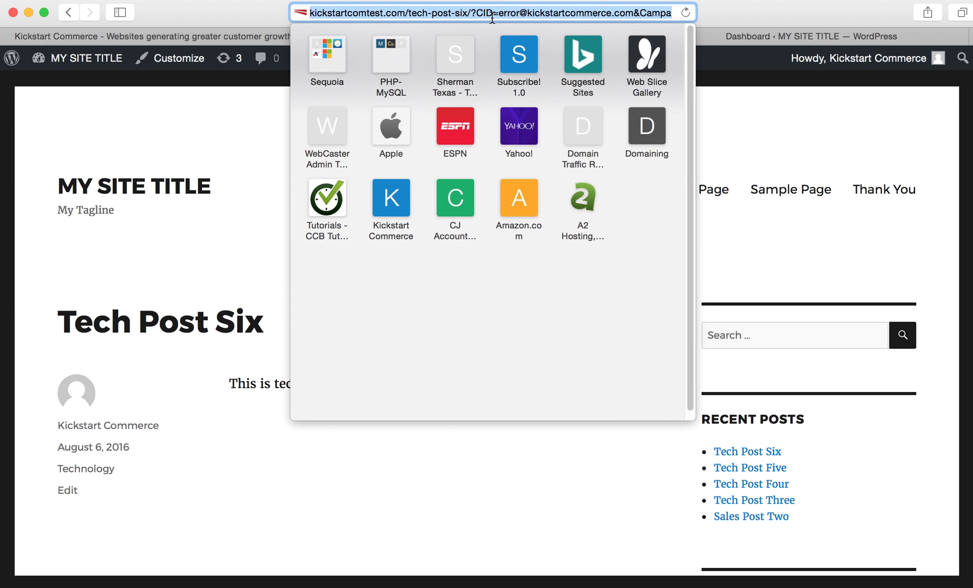
- Inspect the CID parameter and its e-mail value in the Tech Post Six address
{"action": "left_click", "coordinate": [491, 13]}
{"action": "key", "text": "Right"}
{"action": "key", "text": "Right"}
{"action": "key", "text": "Right"}
{"action": "key", "text": "Right"}
{"action": "key", "text": "Right"}
{"action": "key", "text": "Right"}
{"action": "key", "text": "Right"}
{"action": "key", "text": "Right"}
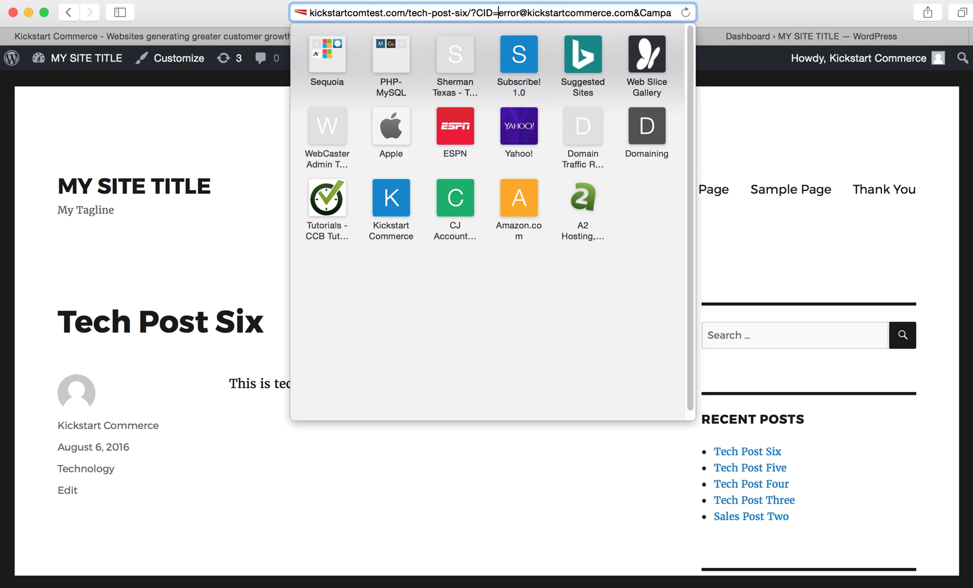
{"action": "key", "text": "Right"}
{"action": "key", "text": "Right"}
{"action": "key", "text": "Right"}
{"action": "key", "text": "Right"}
{"action": "key", "text": "Right"}
{"action": "key", "text": "Right"}
{"action": "key", "text": "Right"}
{"action": "key", "text": "Right"}
{"action": "key", "text": "Right"}
{"action": "key", "text": "Right"}
{"action": "key", "text": "Right"}
{"action": "key", "text": "Right"}
{"action": "key", "text": "Left"}
{"action": "key", "text": "Left"}
{"action": "key", "text": "Left"}
{"action": "key", "text": "Left"}
{"action": "key", "text": "Left"}
{"action": "key", "text": "Left"}
{"action": "key", "text": "Left"}
{"action": "key", "text": "Left"}
{"action": "key", "text": "Left"}
{"action": "key", "text": "Left"}
{"action": "key", "text": "Left"}
{"action": "key", "text": "Left"}
{"action": "key", "text": "Left"}
{"action": "key", "text": "Left"}
{"action": "key", "text": "Left"}
{"action": "key", "text": "Left"}
{"action": "key", "text": "Left"}
{"action": "key", "text": "Left"}
{"action": "key", "text": "Left"}
{"action": "key", "text": "Left"}
{"action": "key", "text": "shift+Right"}
{"action": "key", "text": "shift+Right"}
{"action": "key", "text": "shift+Right"}
{"action": "key", "text": "shift+Right"}
{"action": "key", "text": "Right"}
{"action": "key", "text": "Right"}
{"action": "key", "text": "Right"}
{"action": "key", "text": "shift+Right"}
{"action": "key", "text": "shift+Right"}
{"action": "key", "text": "shift+Right"}
{"action": "key", "text": "shift+Right"}
{"action": "key", "text": "shift+Right"}
{"action": "key", "text": "shift+Right"}
{"action": "key", "text": "shift+Right"}
{"action": "key", "text": "shift+Right"}
{"action": "key", "text": "shift+Right"}
{"action": "key", "text": "shift+Right"}
{"action": "key", "text": "shift+Right"}
{"action": "key", "text": "shift+Right"}
{"action": "key", "text": "shift+Right"}
{"action": "key", "text": "shift+Right"}
{"action": "key", "text": "shift+Right"}
{"action": "key", "text": "shift+Right"}
{"action": "key", "text": "shift+Right"}
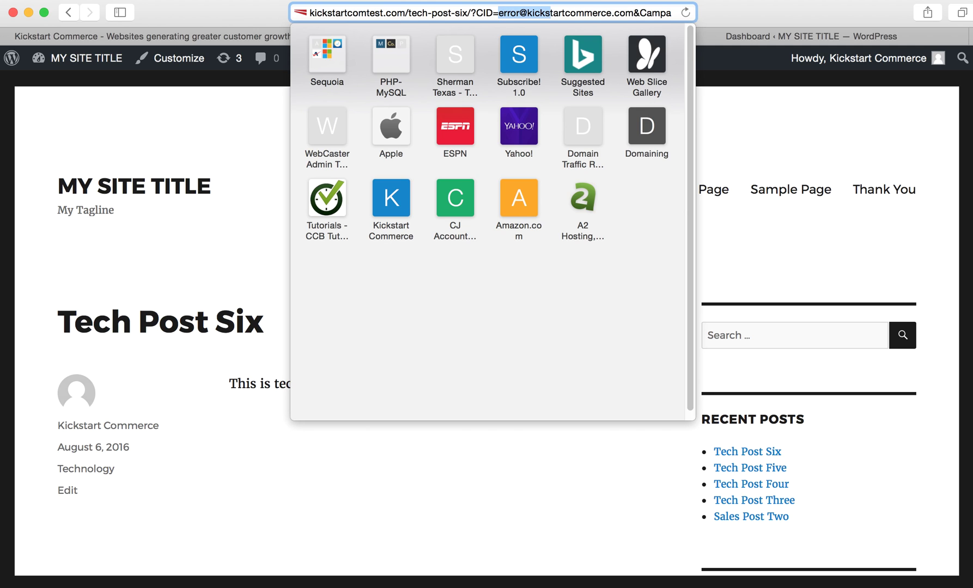
{"action": "key", "text": "shift+Right"}
{"action": "key", "text": "shift+Right"}
{"action": "key", "text": "shift+Right"}
{"action": "key", "text": "shift+Right"}
{"action": "key", "text": "shift+Right"}
{"action": "key", "text": "shift+Right"}
{"action": "key", "text": "shift+Right"}
{"action": "key", "text": "shift+Right"}
{"action": "key", "text": "shift+Right"}
{"action": "key", "text": "shift+Right"}
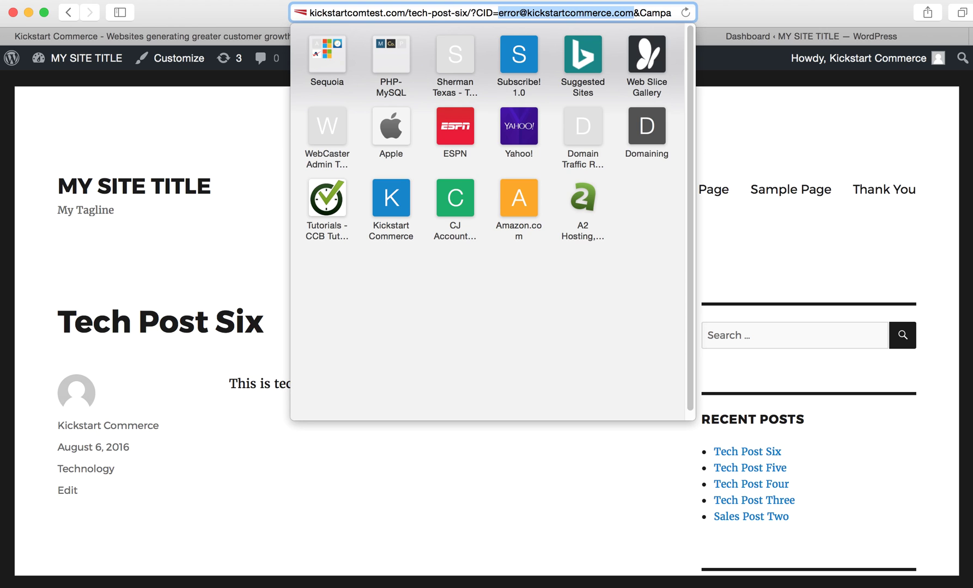
- Step through the Campaign date value and the ampersand before the Name parameter
{"action": "key", "text": "Right"}
{"action": "key", "text": "Right"}
{"action": "key", "text": "Right"}
{"action": "key", "text": "Right"}
{"action": "key", "text": "Right"}
{"action": "key", "text": "Right"}
{"action": "key", "text": "Right"}
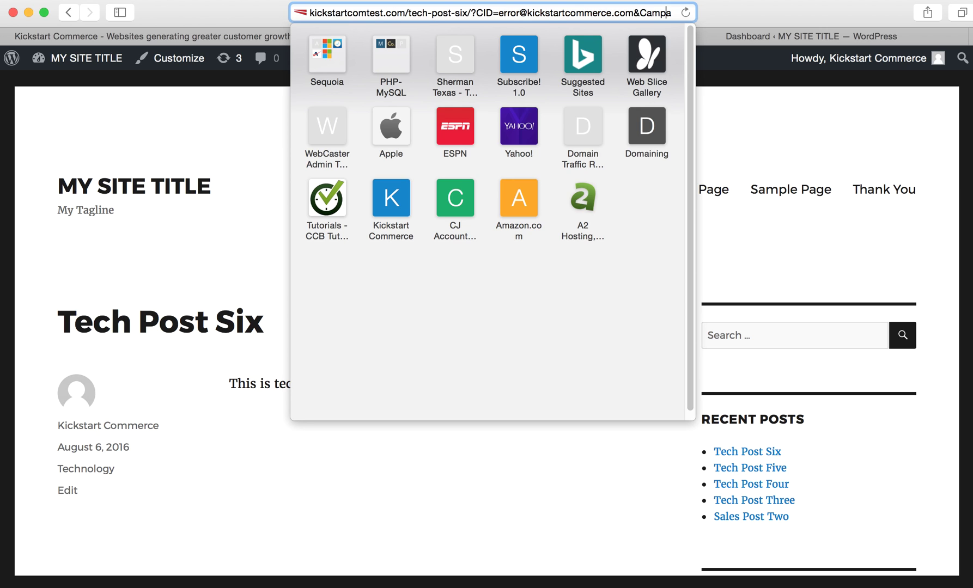
{"action": "key", "text": "Right"}
{"action": "key", "text": "Right"}
{"action": "key", "text": "Right"}
{"action": "key", "text": "Right"}
{"action": "key", "text": "Right"}
{"action": "key", "text": "Right"}
{"action": "key", "text": "Right"}
{"action": "key", "text": "Right"}
{"action": "key", "text": "Right"}
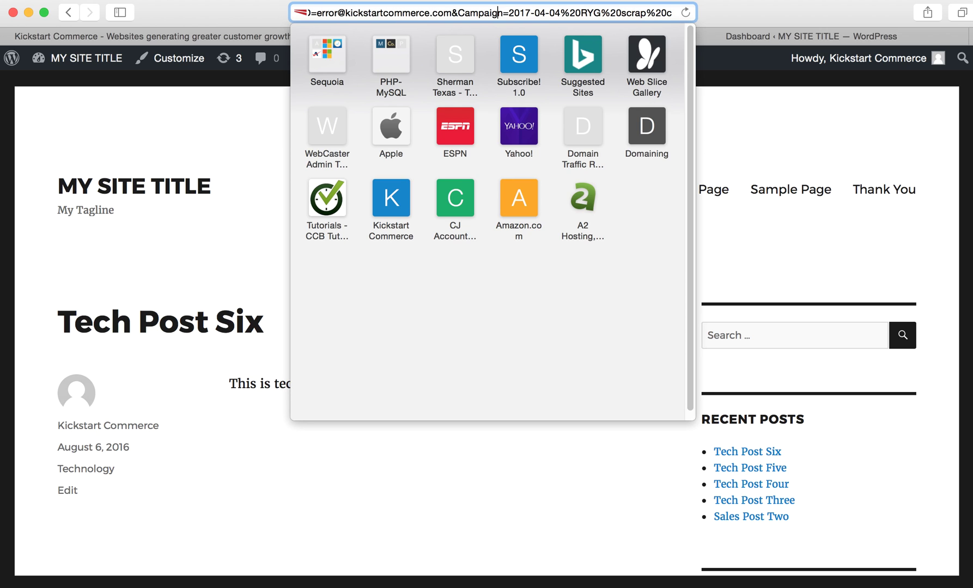
{"action": "key", "text": "Right"}
{"action": "key", "text": "Right"}
{"action": "key", "text": "Right"}
{"action": "key", "text": "Right"}
{"action": "key", "text": "Right"}
{"action": "key", "text": "Right"}
{"action": "key", "text": "Right"}
{"action": "key", "text": "Right"}
{"action": "key", "text": "Right"}
{"action": "key", "text": "Right"}
{"action": "key", "text": "Right"}
{"action": "key", "text": "Right"}
{"action": "key", "text": "Right"}
{"action": "key", "text": "Right"}
{"action": "key", "text": "Right"}
{"action": "key", "text": "Right"}
{"action": "key", "text": "Right"}
{"action": "key", "text": "Right"}
{"action": "key", "text": "Right"}
{"action": "key", "text": "Right"}
{"action": "key", "text": "Right"}
{"action": "key", "text": "Right"}
{"action": "key", "text": "Right"}
{"action": "key", "text": "Right"}
{"action": "key", "text": "Right"}
{"action": "key", "text": "Right"}
{"action": "key", "text": "Right"}
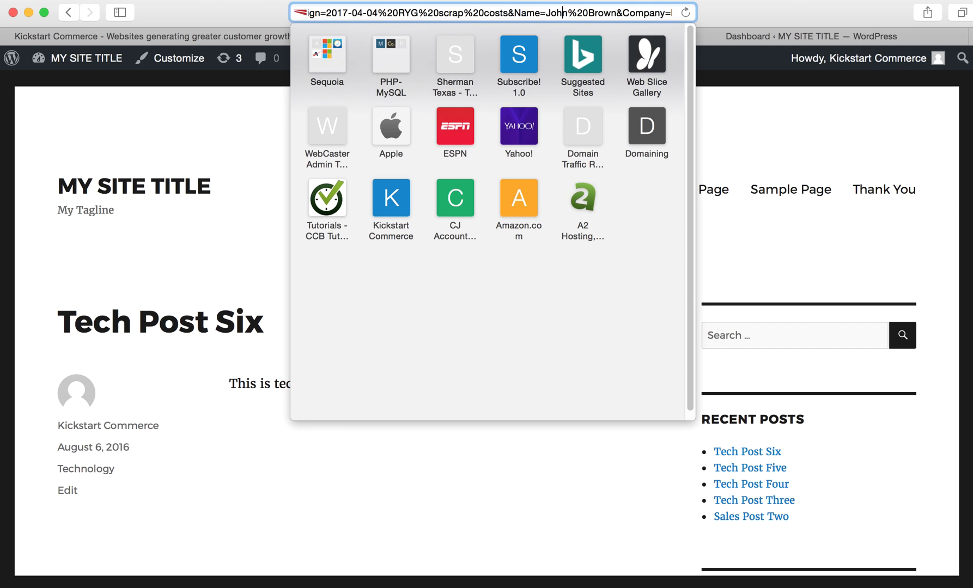
{"action": "key", "text": "Left"}
{"action": "key", "text": "Left"}
{"action": "key", "text": "Left"}
{"action": "key", "text": "Left"}
{"action": "key", "text": "Left"}
{"action": "key", "text": "Left"}
{"action": "key", "text": "Left"}
{"action": "key", "text": "Left"}
{"action": "key", "text": "Left"}
{"action": "key", "text": "Left"}
{"action": "key", "text": "shift+Right"}
{"action": "key", "text": "Right"}
- Load Tech Post Six from the full long parameterized URL
{"action": "left_click", "coordinate": [484, 12]}
{"action": "key", "text": "super+Right"}
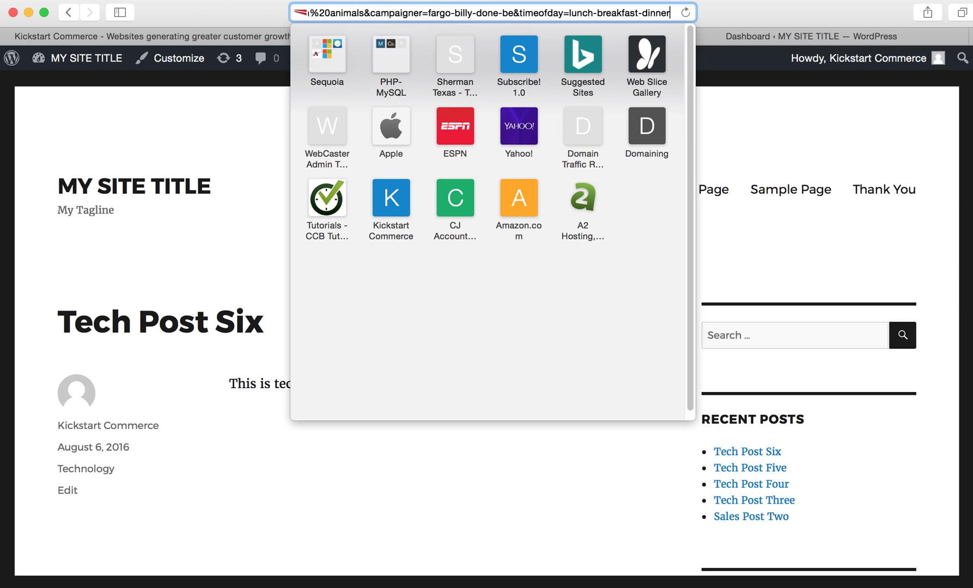
{"action": "key", "text": "Return"}
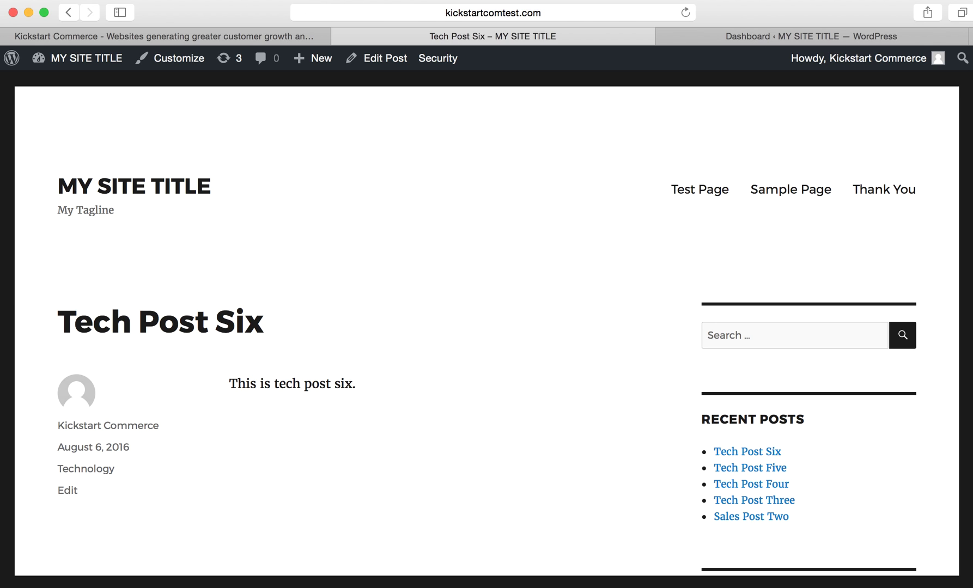
- Go to Security > Settings in the WordPress dashboard and scroll down to the System Tweaks card
{"action": "left_click", "coordinate": [713, 38]}
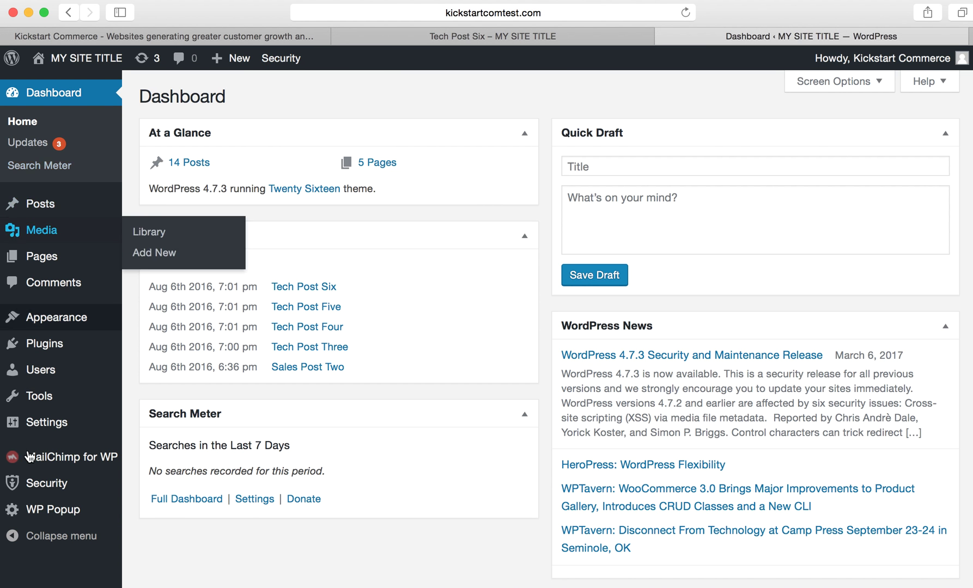
{"action": "mouse_move", "coordinate": [46, 487]}
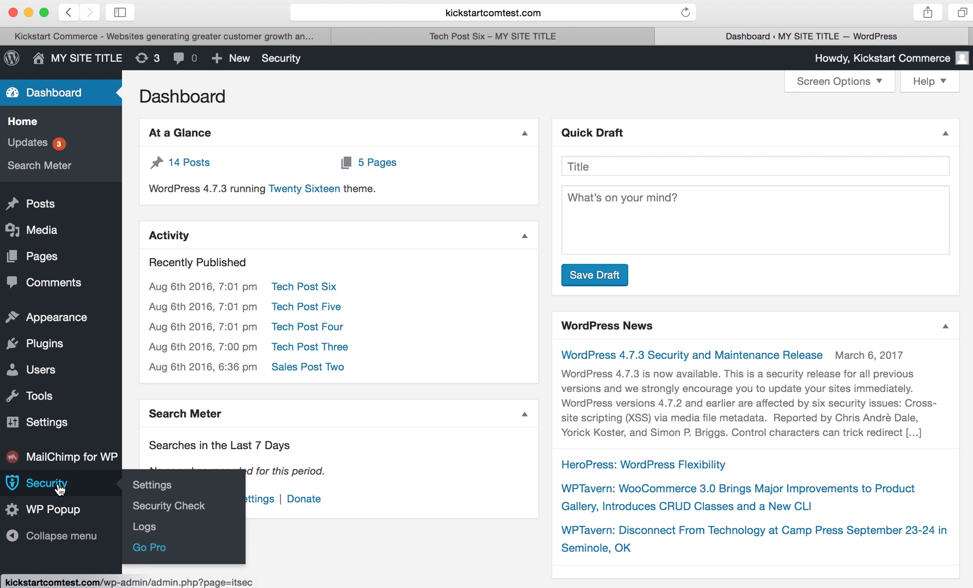
{"action": "left_click", "coordinate": [146, 488]}
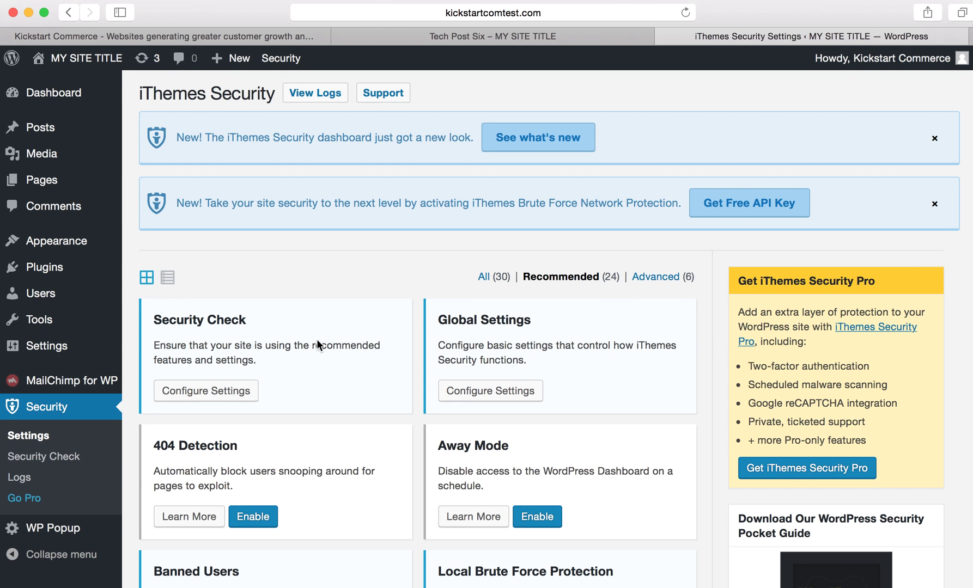
{"action": "scroll", "coordinate": [317, 345], "scroll_direction": "down", "scroll_amount": 5}
{"action": "scroll", "coordinate": [317, 344], "scroll_direction": "down", "scroll_amount": 10}
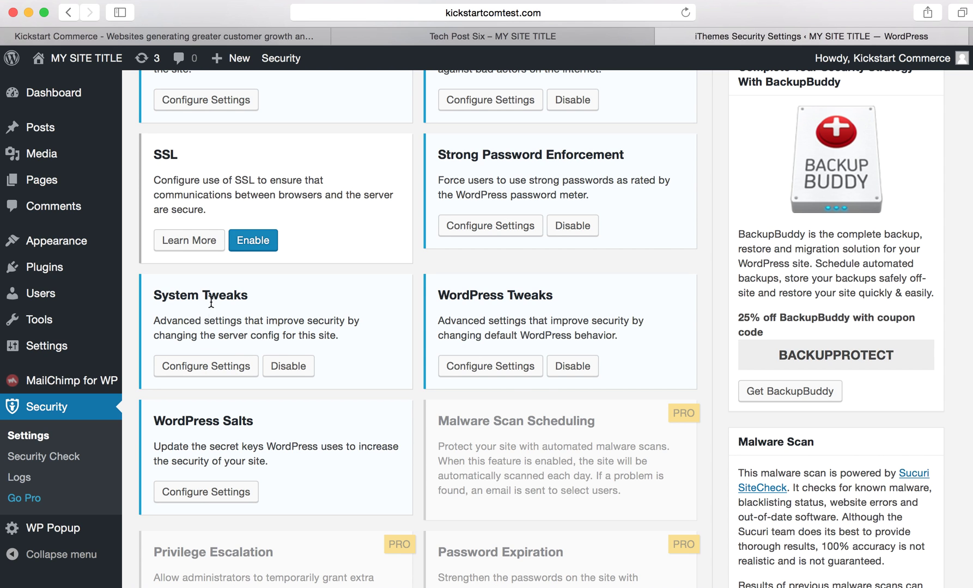
- Tick Filter Long URL Strings in System Tweaks, save the settings, and return to Tech Post Six
{"action": "left_click", "coordinate": [208, 371]}
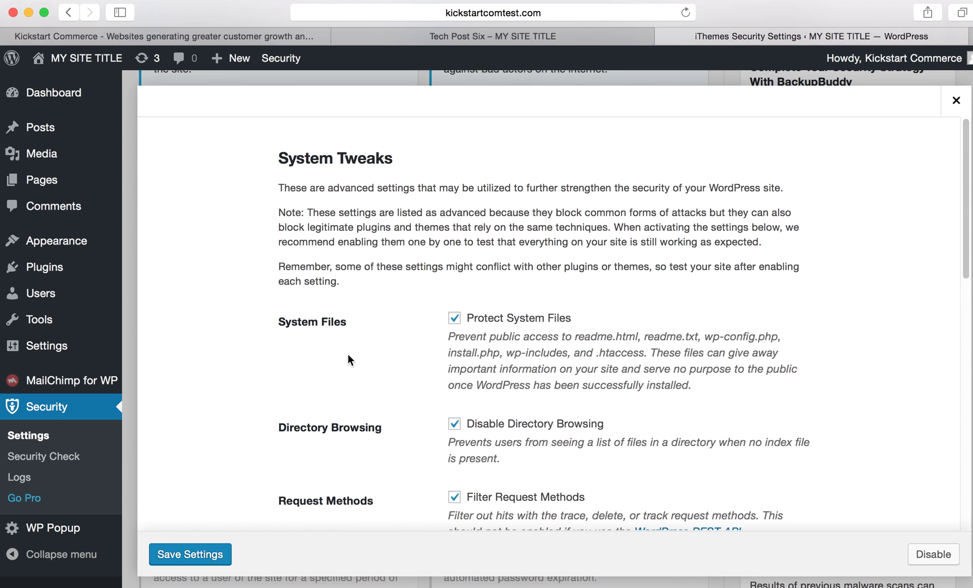
{"action": "scroll", "coordinate": [353, 355], "scroll_direction": "down", "scroll_amount": 3}
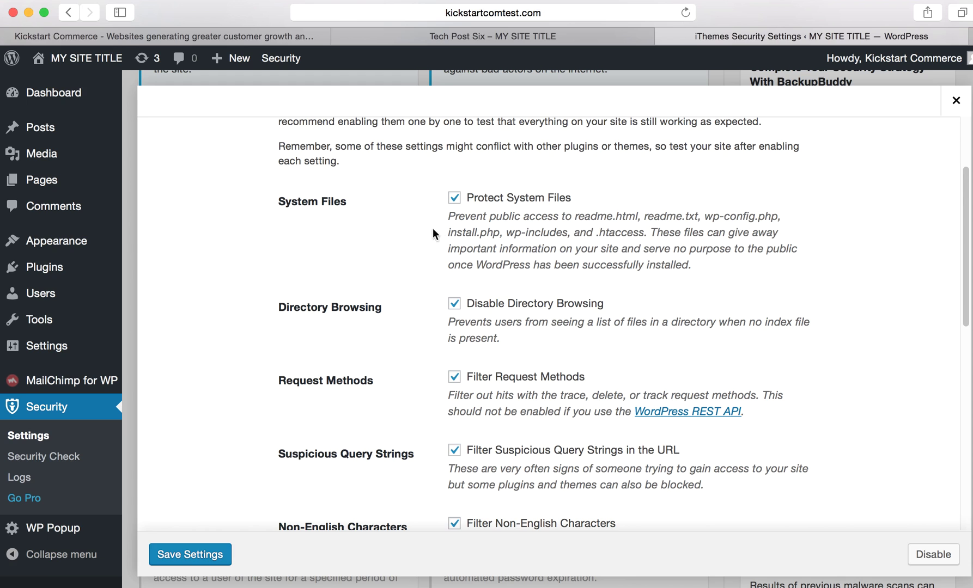
{"action": "scroll", "coordinate": [468, 344], "scroll_direction": "down", "scroll_amount": 1}
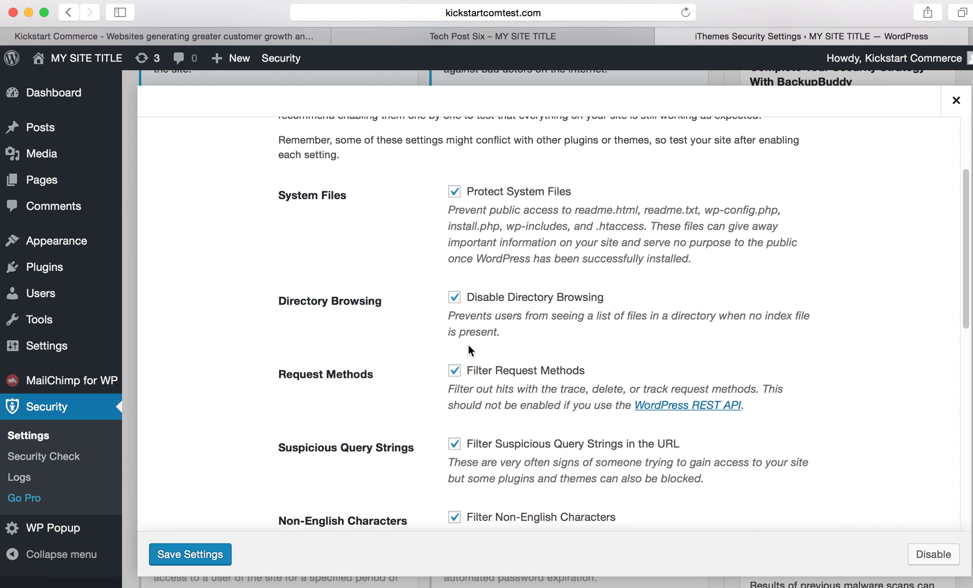
{"action": "scroll", "coordinate": [469, 344], "scroll_direction": "down", "scroll_amount": 2}
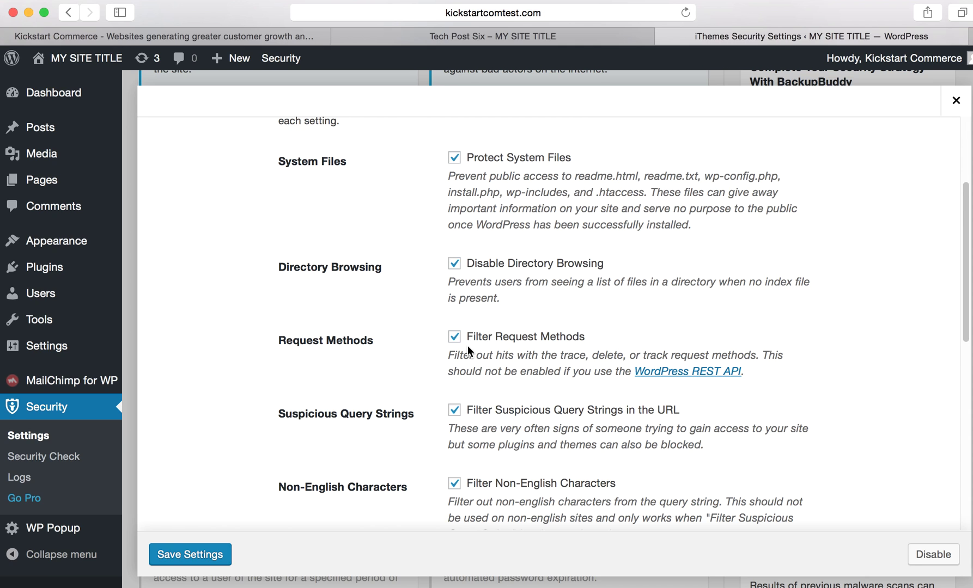
{"action": "scroll", "coordinate": [464, 348], "scroll_direction": "down", "scroll_amount": 5}
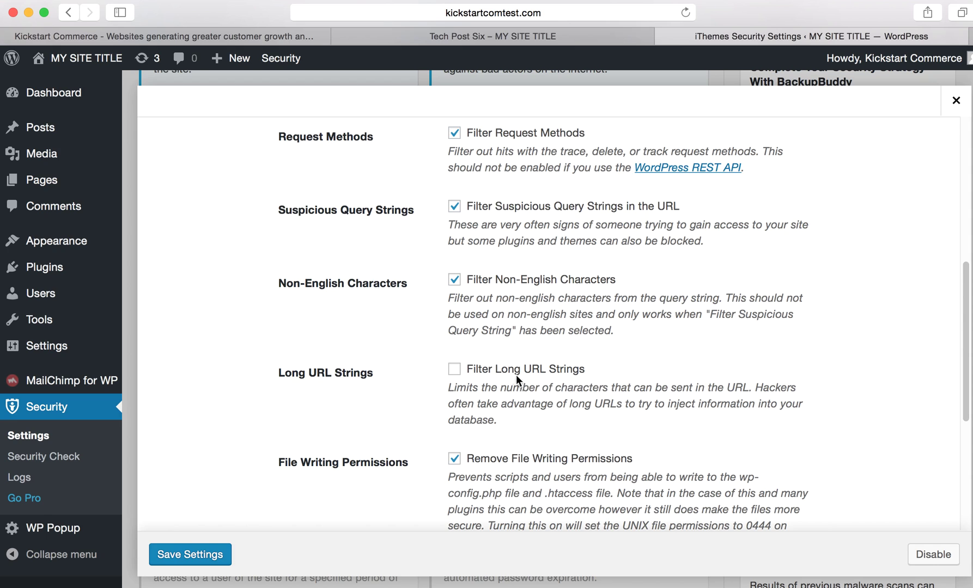
{"action": "left_click", "coordinate": [456, 371]}
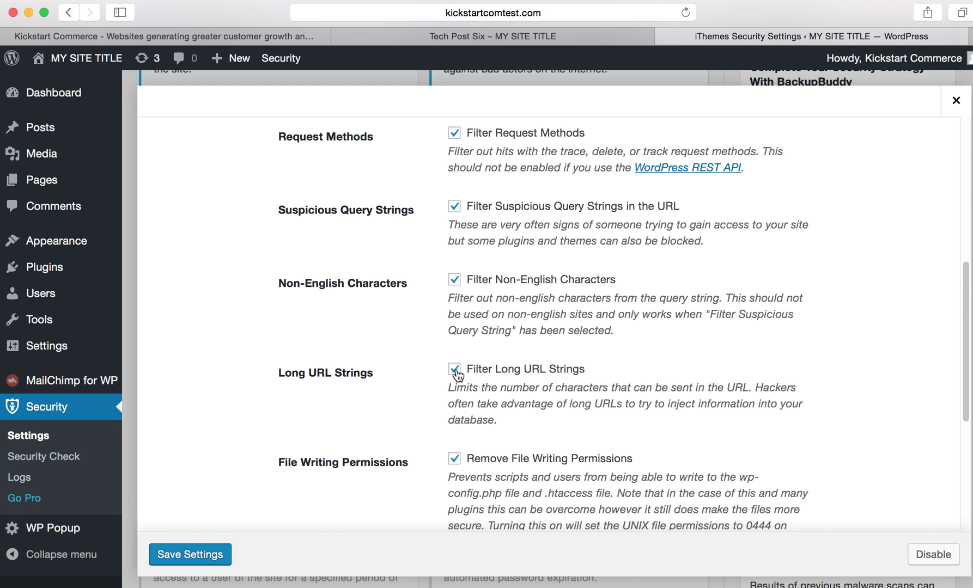
{"action": "left_click", "coordinate": [210, 561]}
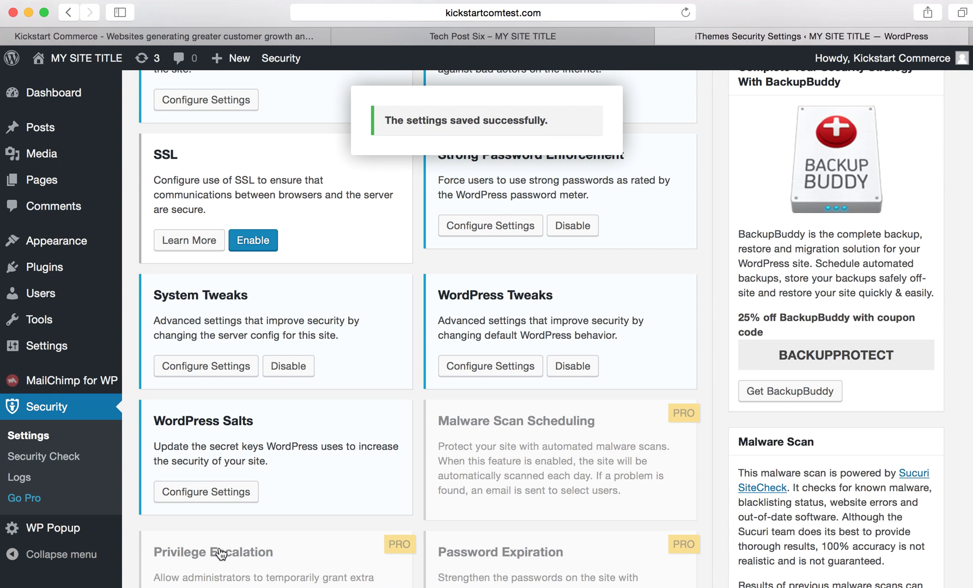
{"action": "left_click", "coordinate": [533, 39]}
- Open Safari's Web Inspector from the Develop menu on the blank Tech Post Six page
{"action": "left_click", "coordinate": [535, 13]}
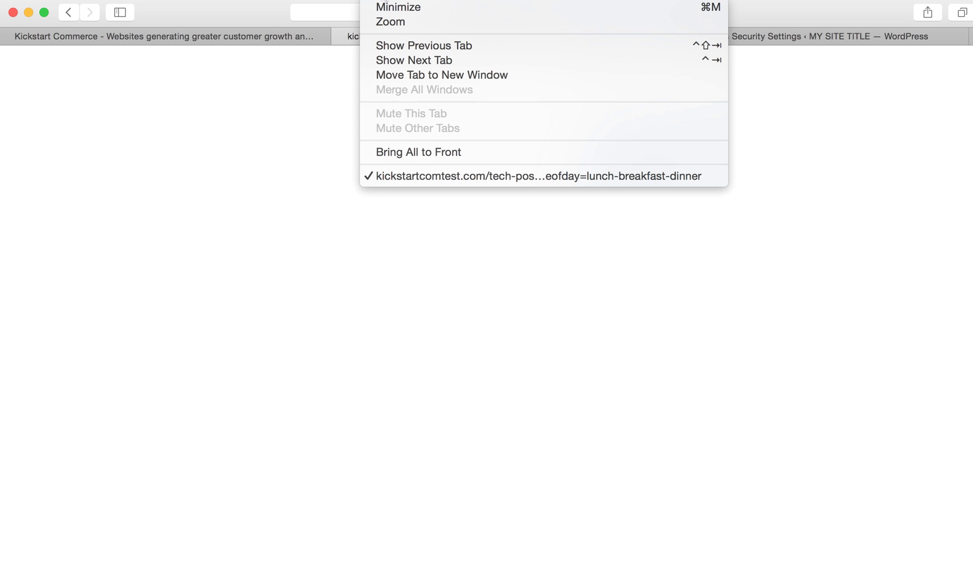
{"action": "mouse_move", "coordinate": [327, 1]}
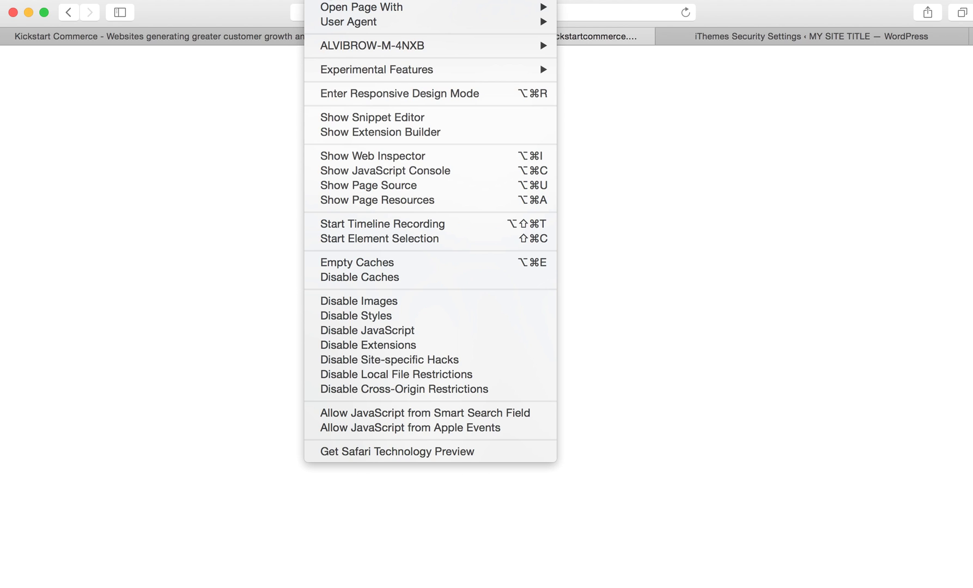
{"action": "key", "text": "Left"}
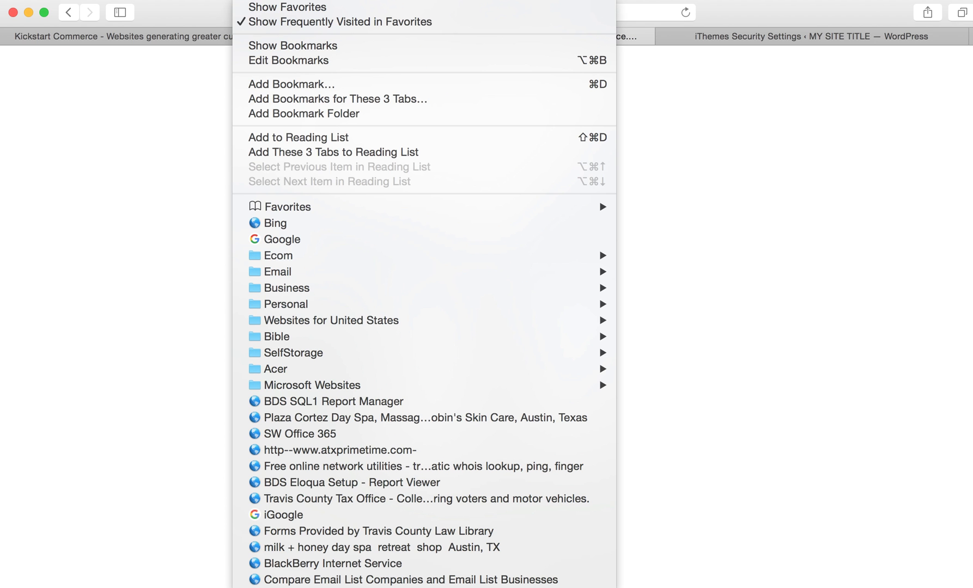
{"action": "key", "text": "Left"}
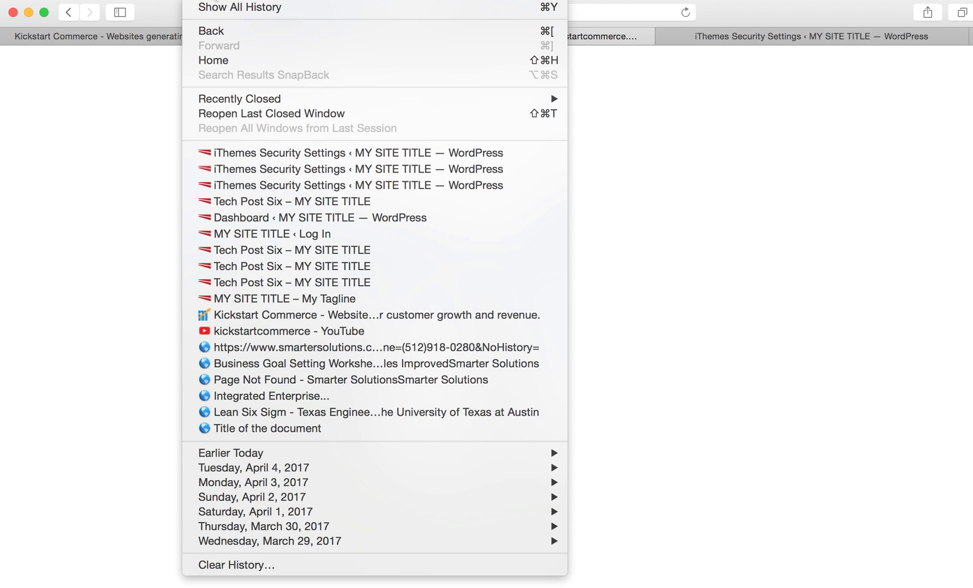
{"action": "key", "text": "Left"}
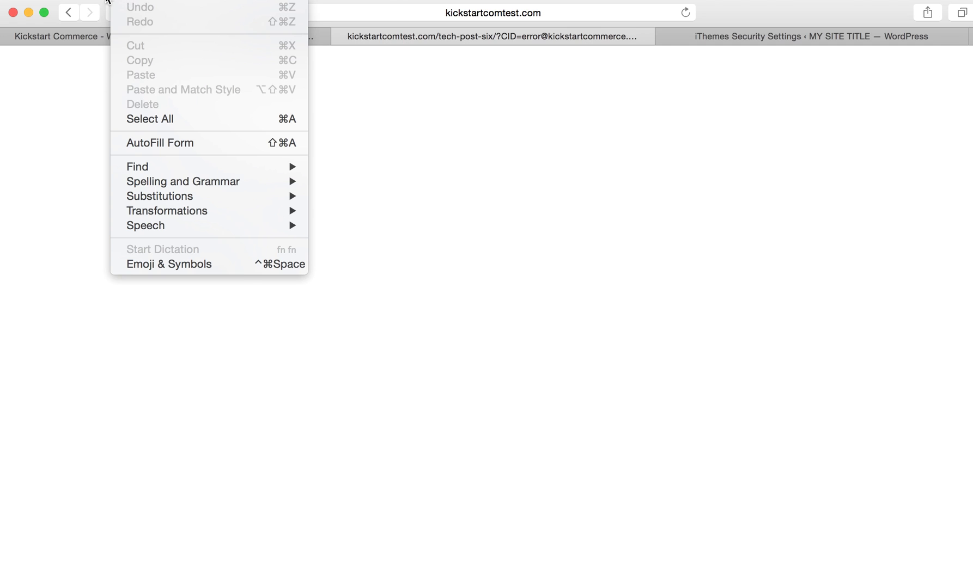
{"action": "mouse_move", "coordinate": [104, 2]}
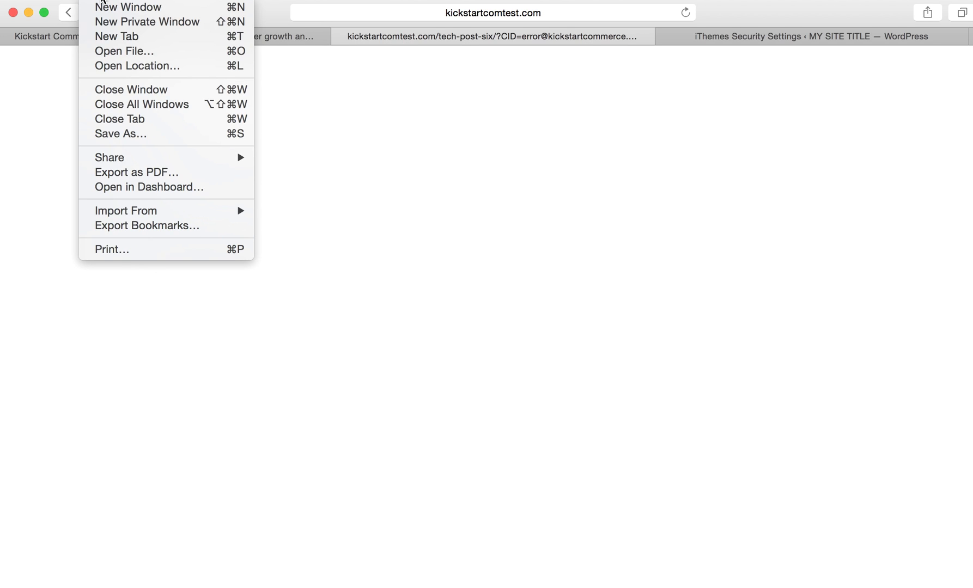
{"action": "mouse_move", "coordinate": [329, 1]}
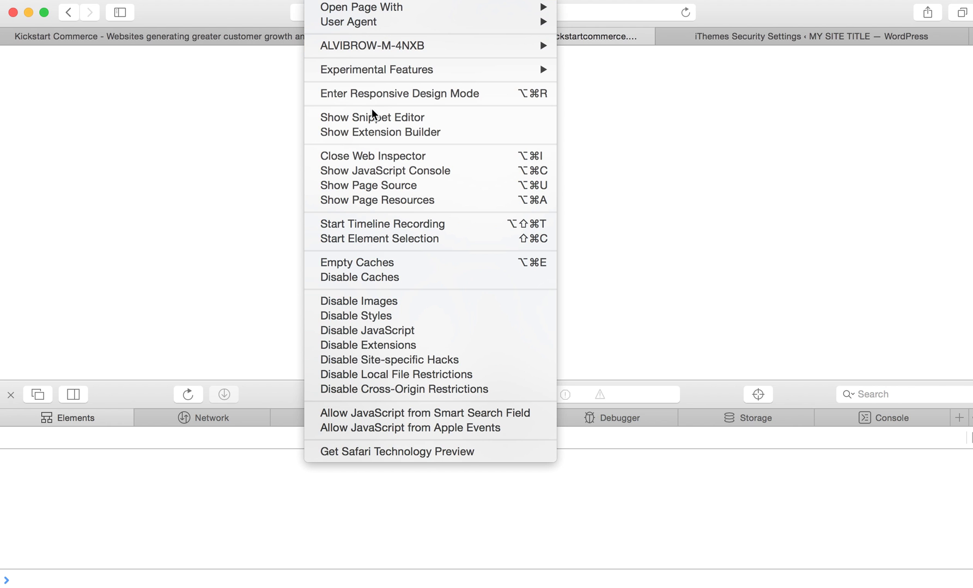
{"action": "left_click", "coordinate": [262, 190]}
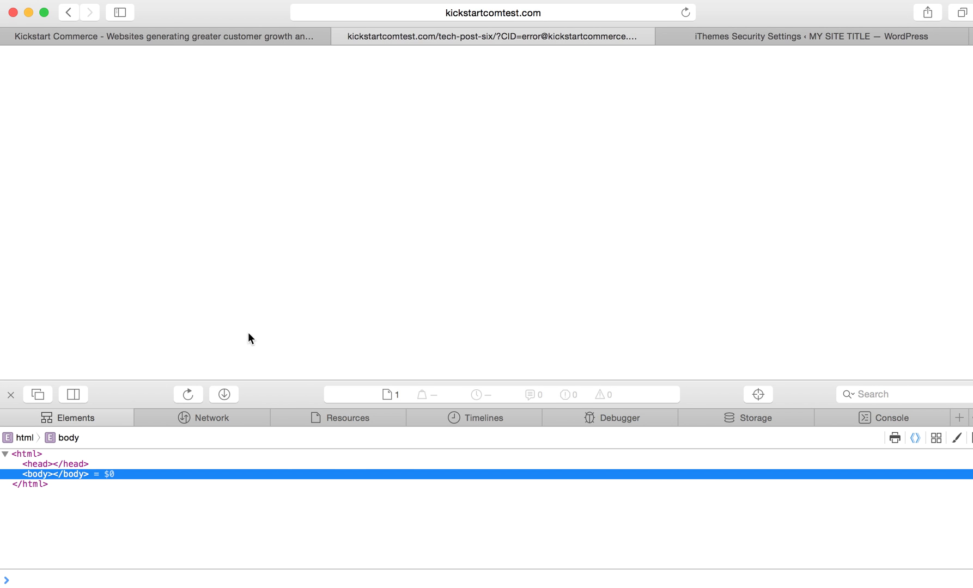
- Enlarge the Web Inspector, show its Console, and reload the long-URL post
{"action": "left_click_drag", "start_coordinate": [393, 384], "coordinate": [389, 359]}
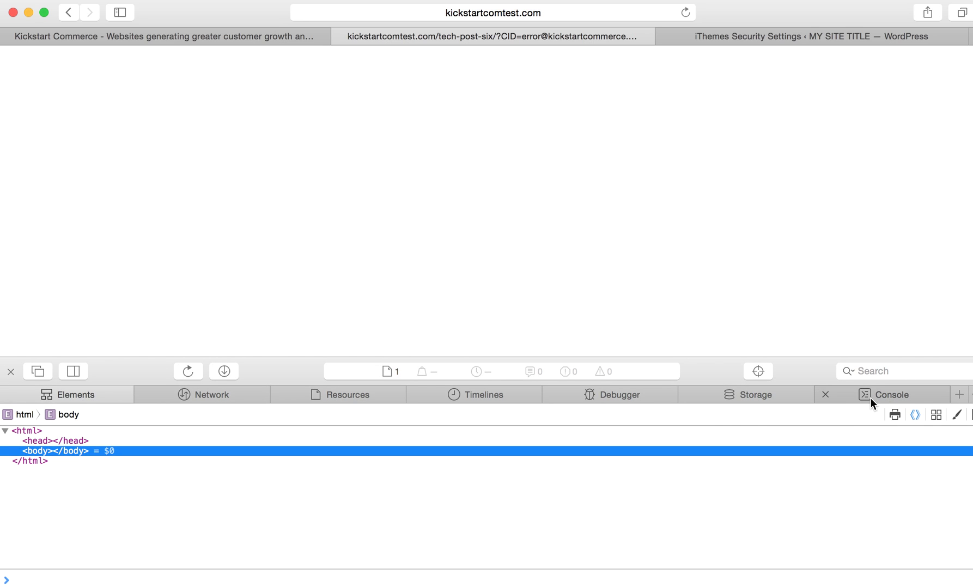
{"action": "left_click", "coordinate": [879, 395]}
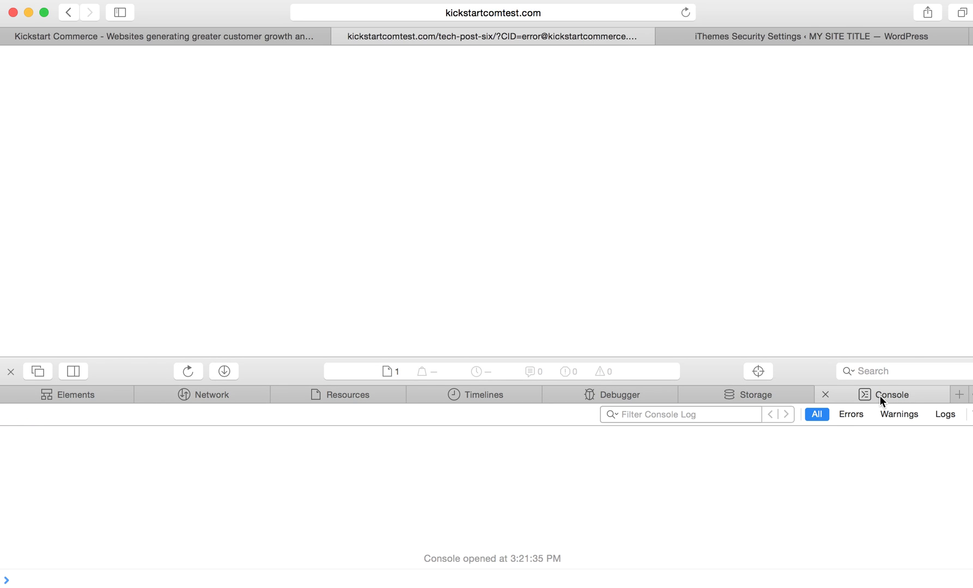
{"action": "left_click", "coordinate": [345, 2]}
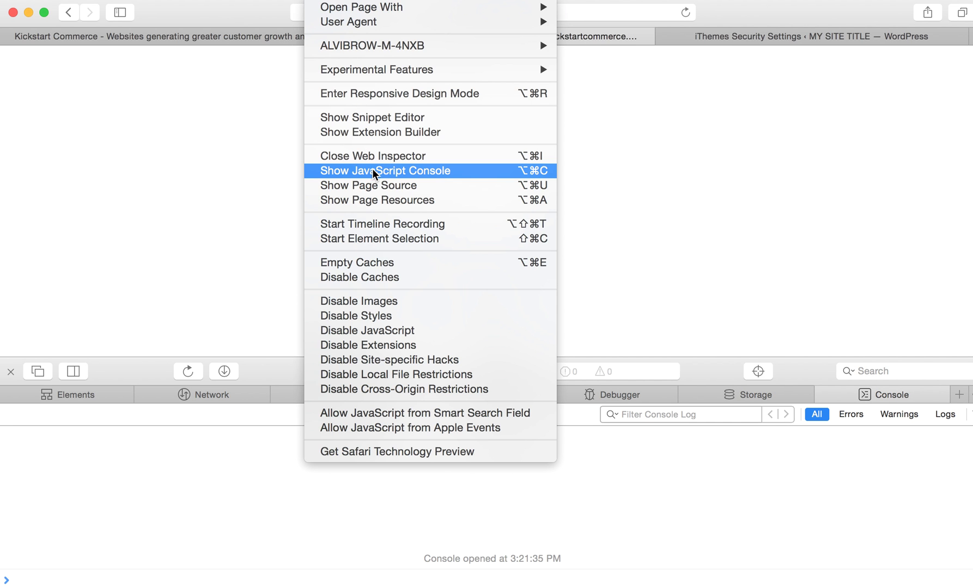
{"action": "left_click", "coordinate": [182, 179]}
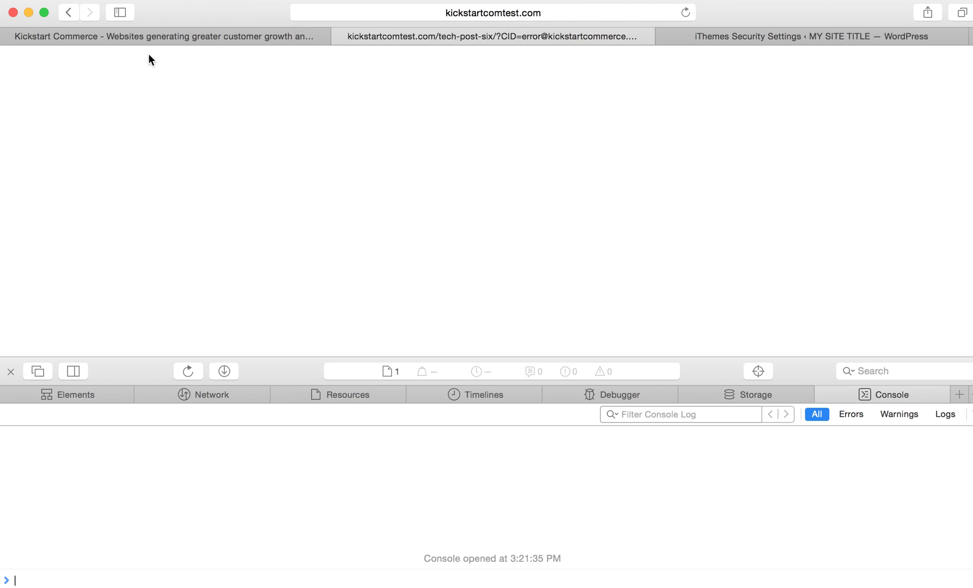
{"action": "left_click", "coordinate": [685, 13]}
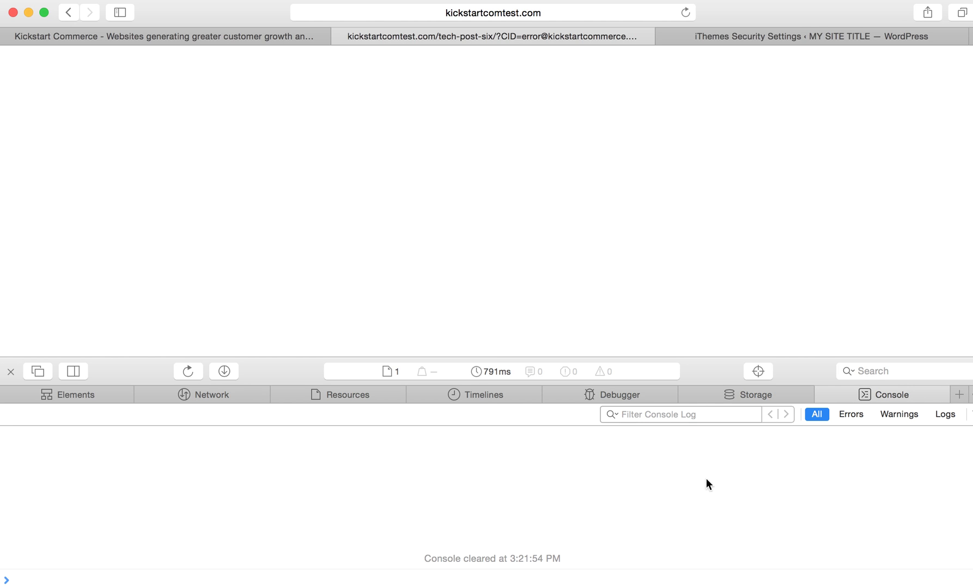
- Filter the console to Errors to confirm 414 Request-URI Too Long failures, then switch to iThemes Security Settings
{"action": "left_click", "coordinate": [850, 414]}
{"action": "left_click", "coordinate": [683, 14]}
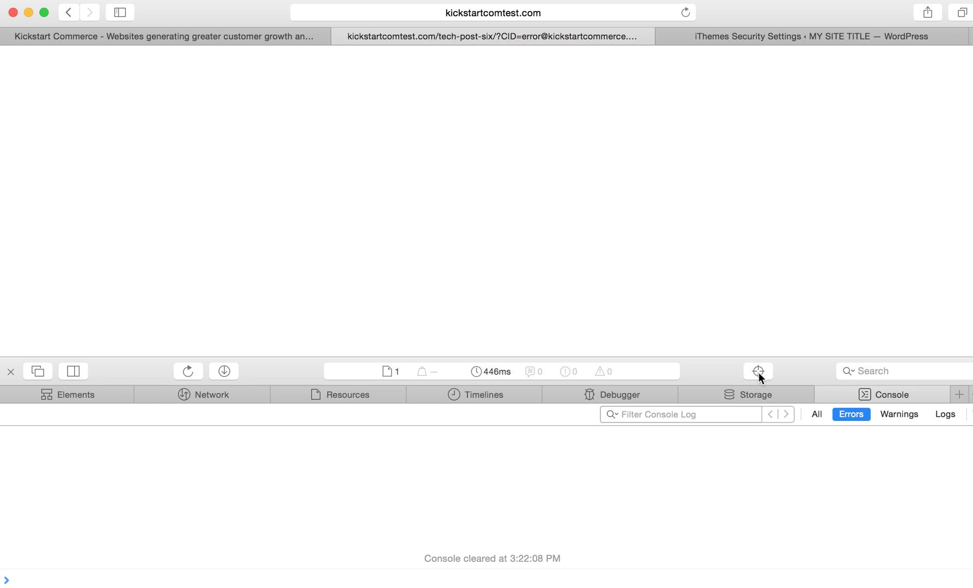
{"action": "left_click", "coordinate": [941, 415]}
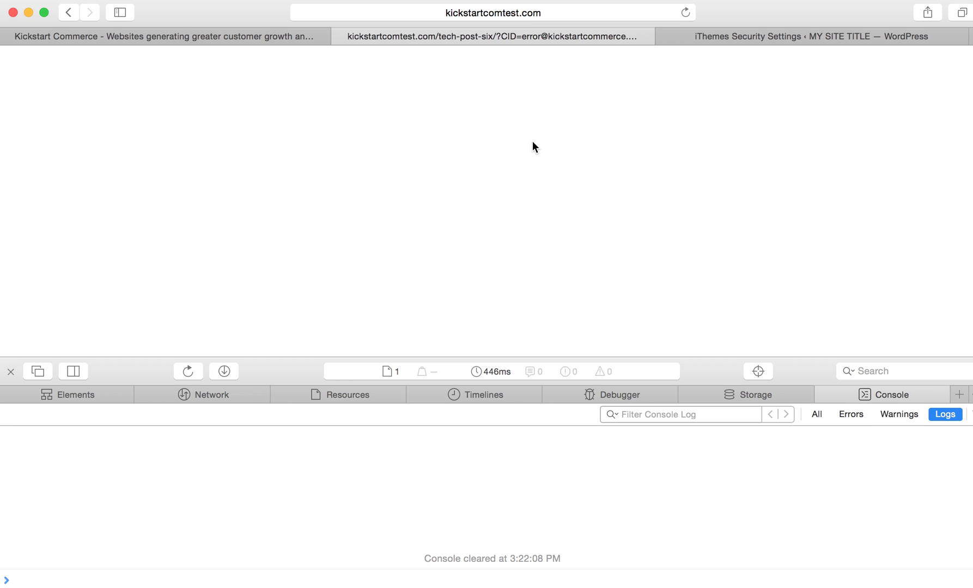
{"action": "left_click", "coordinate": [686, 12]}
{"action": "left_click", "coordinate": [882, 416]}
{"action": "left_click", "coordinate": [843, 414]}
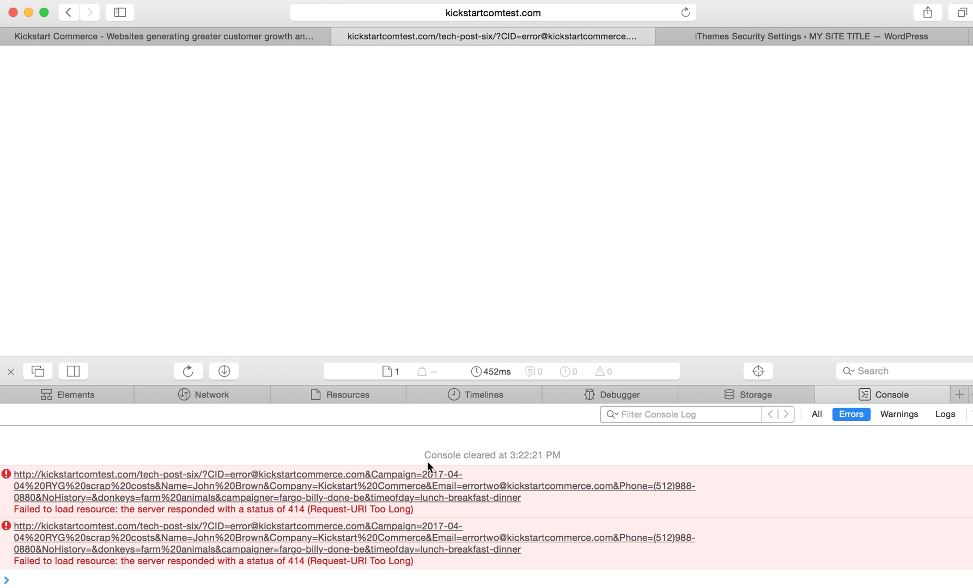
{"action": "left_click", "coordinate": [17, 512]}
{"action": "left_click", "coordinate": [734, 37]}
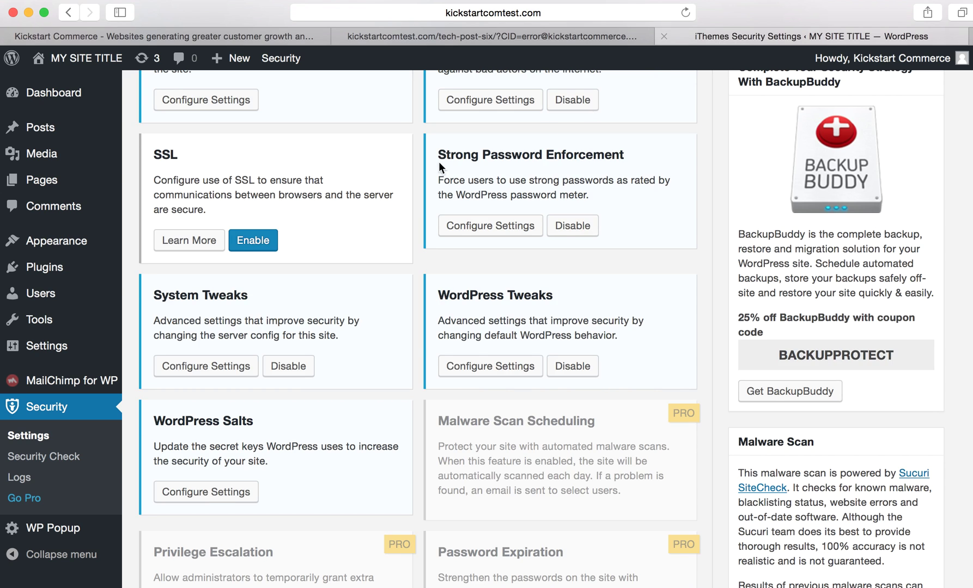
- Uncheck Filter Long URL Strings in System Tweaks, save, and go back to the tech-post-six tab
{"action": "left_click", "coordinate": [222, 370]}
{"action": "scroll", "coordinate": [344, 428], "scroll_direction": "down", "scroll_amount": 10}
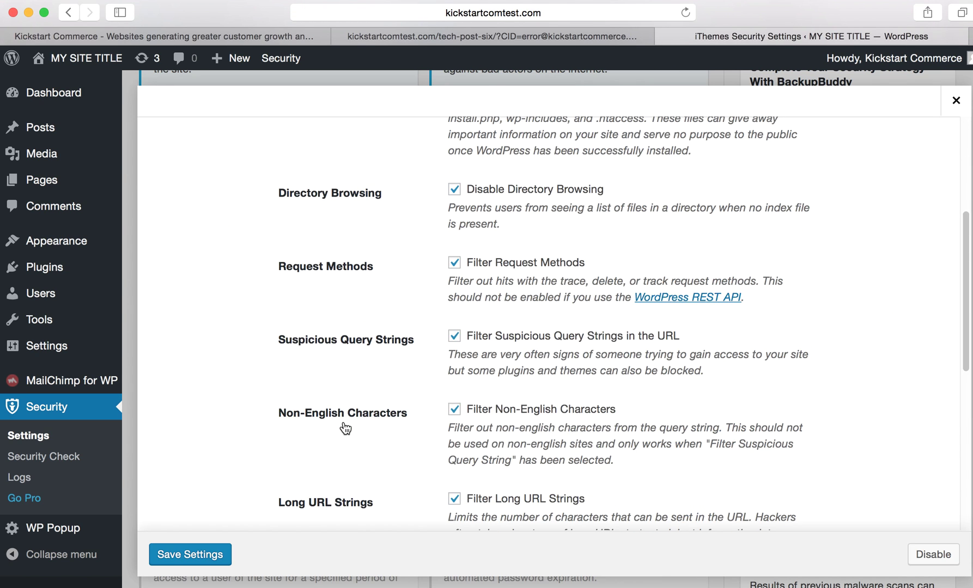
{"action": "left_click", "coordinate": [455, 204]}
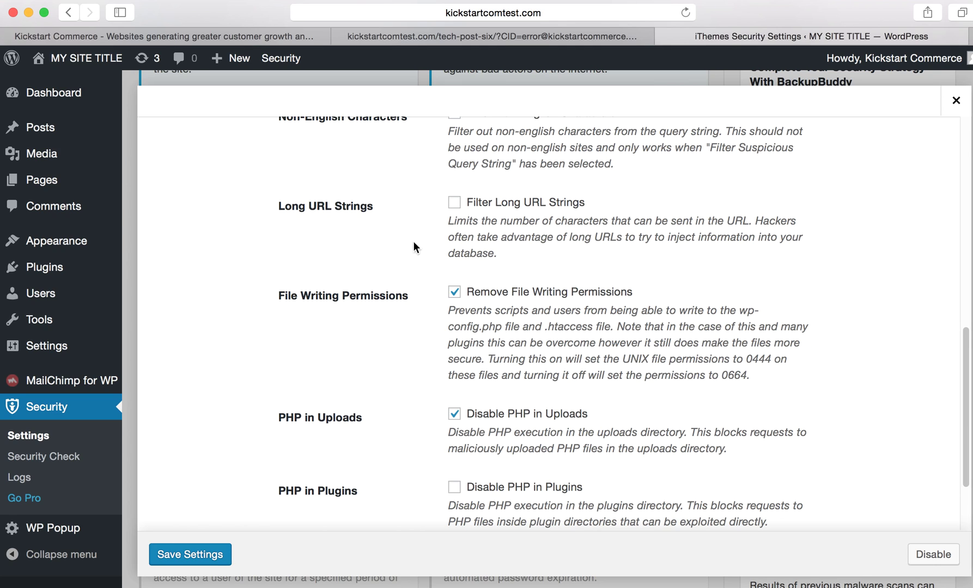
{"action": "left_click", "coordinate": [213, 559]}
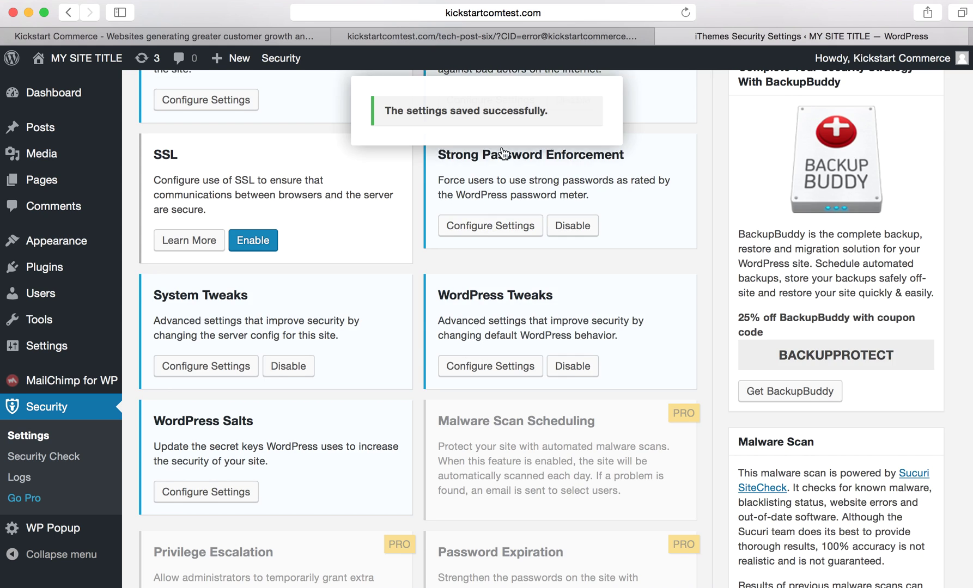
{"action": "left_click", "coordinate": [522, 38]}
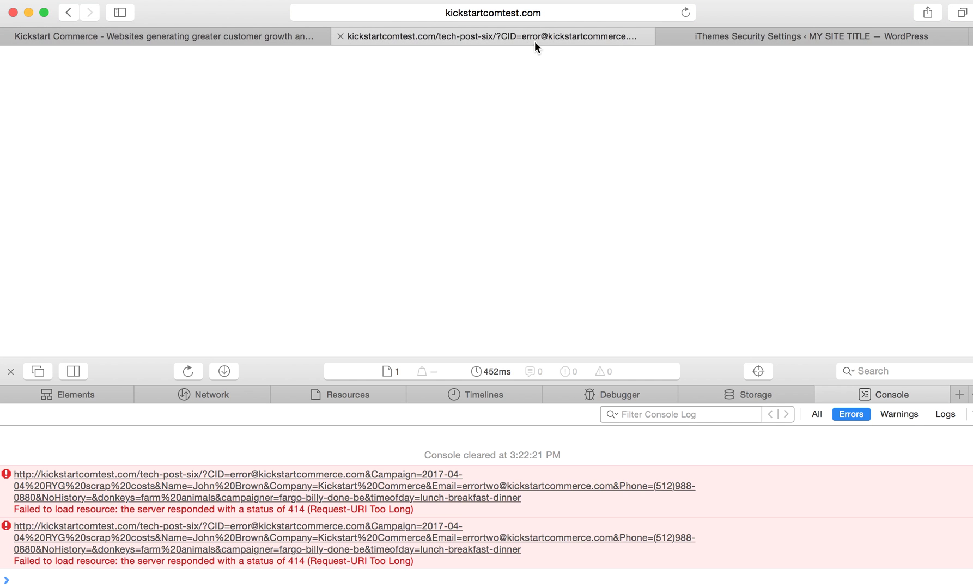
- Reload Tech Post Six from the long URL without 414 errors and close the Web Inspector
{"action": "left_click", "coordinate": [685, 12]}
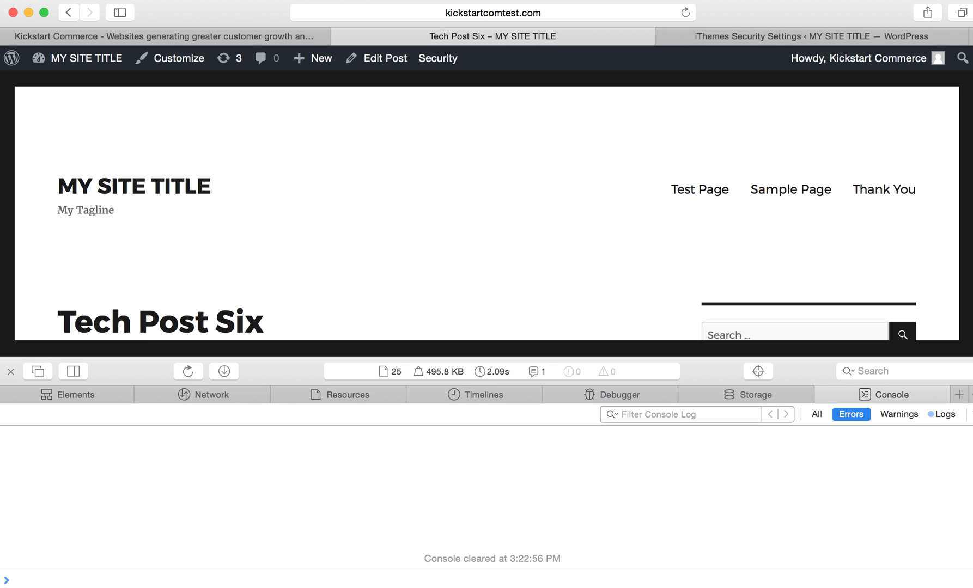
{"action": "left_click", "coordinate": [10, 373]}
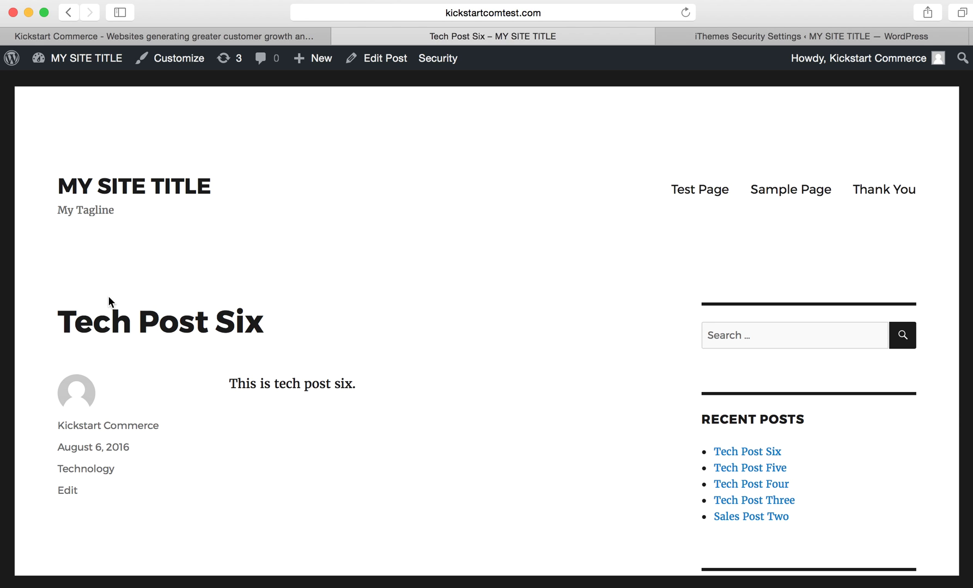